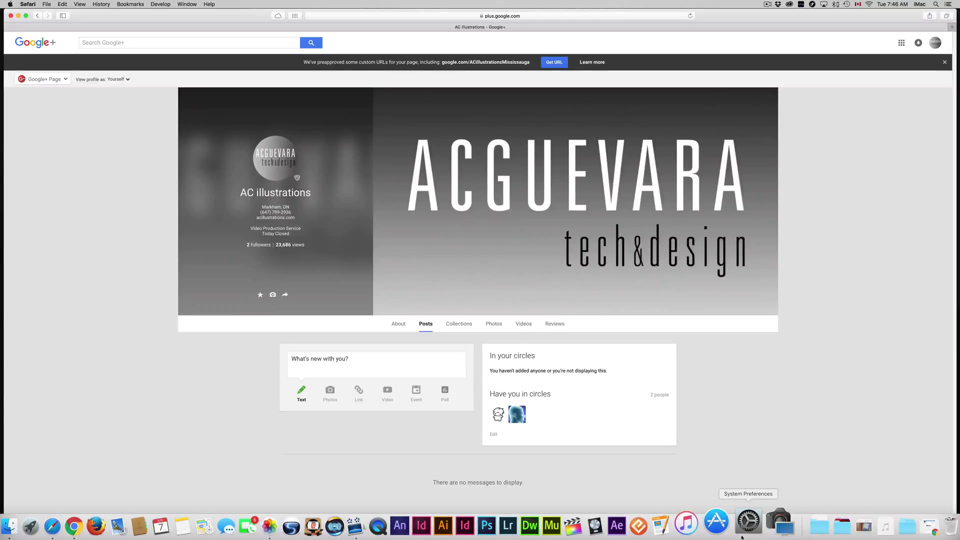
# Launch System Preferences from the Dock over Safari's Google+ page.
pyautogui.click(743, 537)
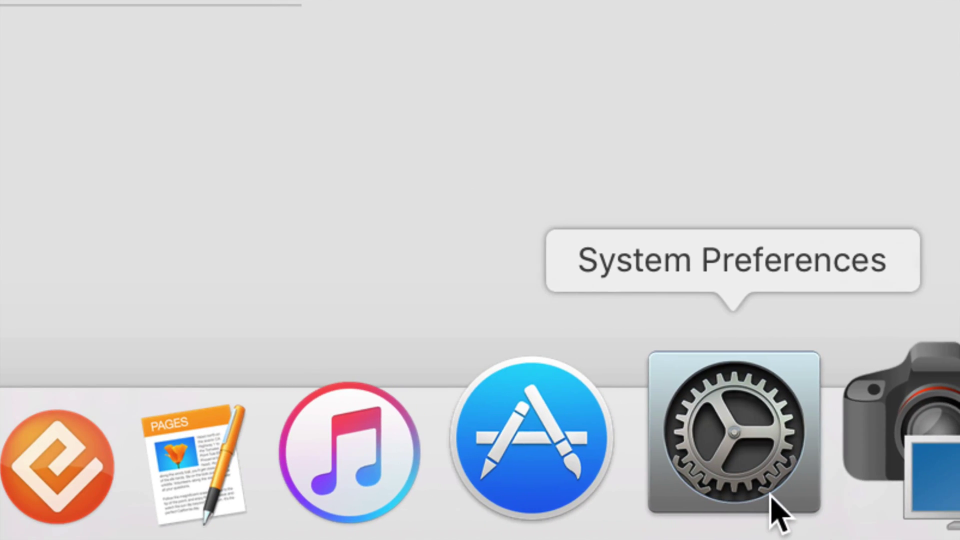
pyautogui.click(775, 510)
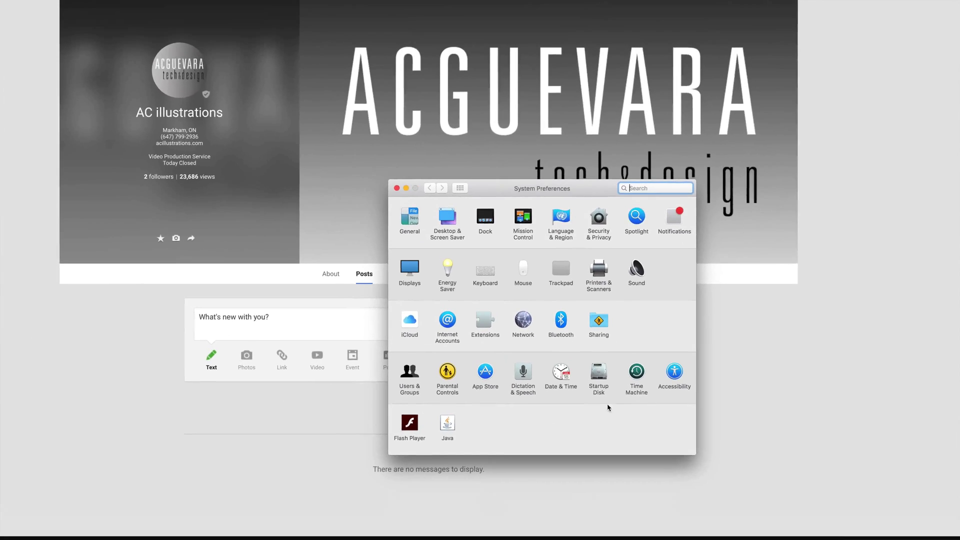
# Open the Displays Arrangement view and drag the external display left of the Retina display.
pyautogui.moveTo(590, 195); pyautogui.dragTo(701, 199)
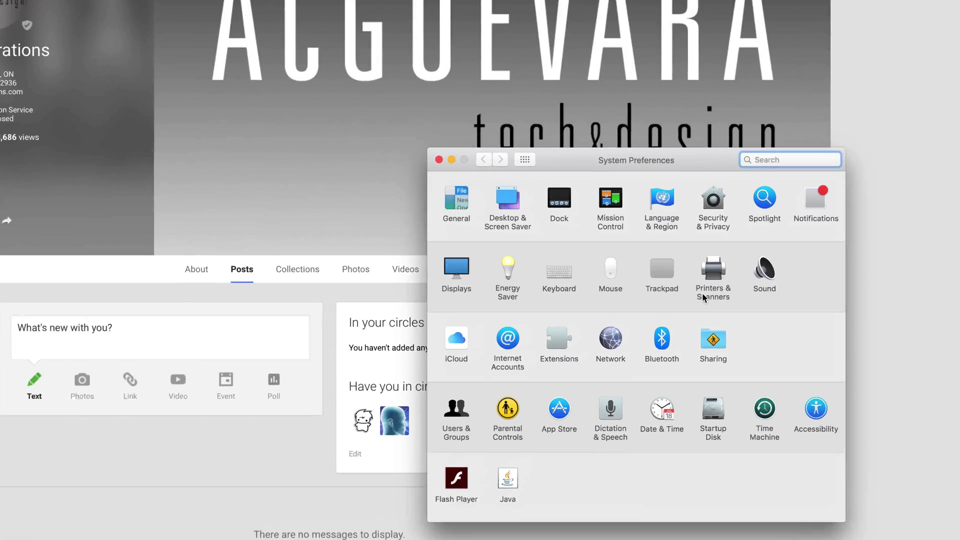
pyautogui.moveTo(680, 169); pyautogui.dragTo(679, 137)
pyautogui.click(452, 250)
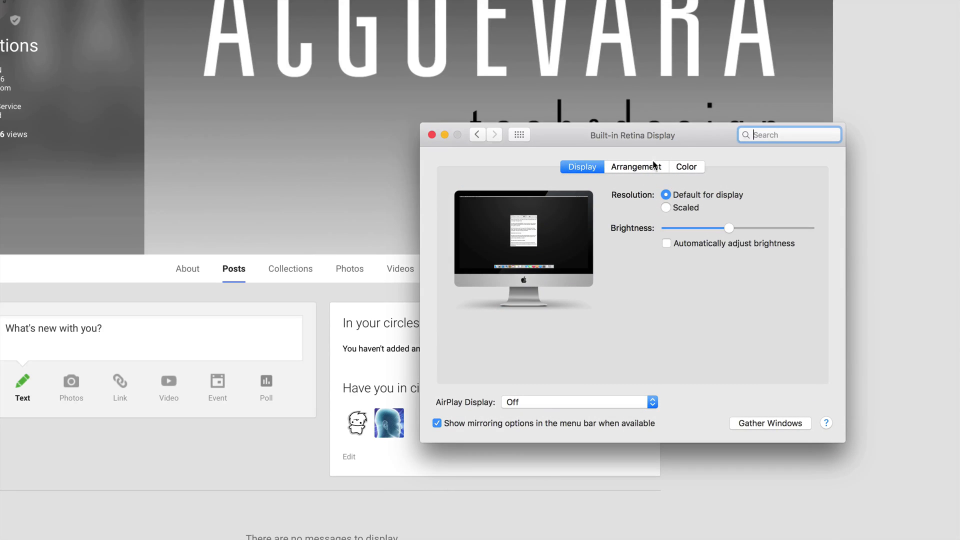
pyautogui.click(642, 170)
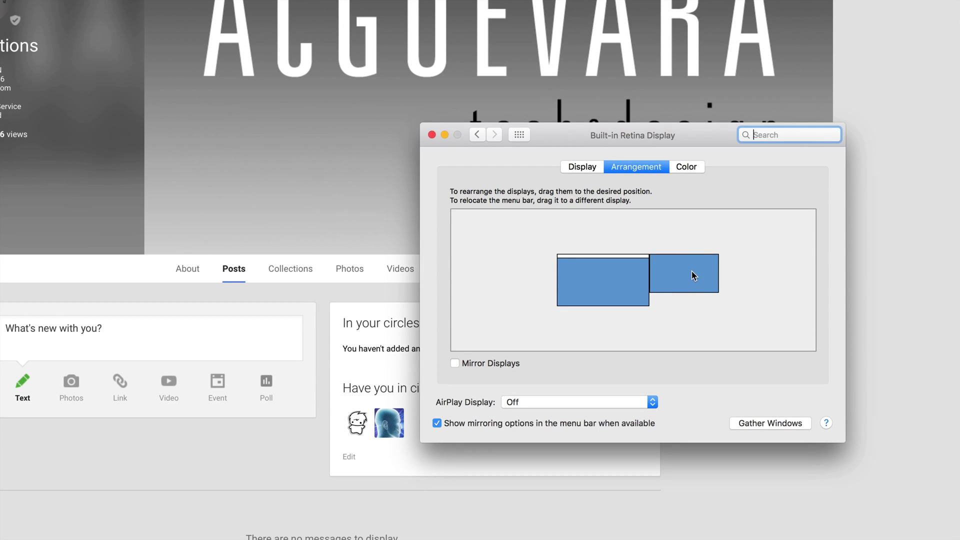
pyautogui.moveTo(694, 273); pyautogui.dragTo(540, 272)
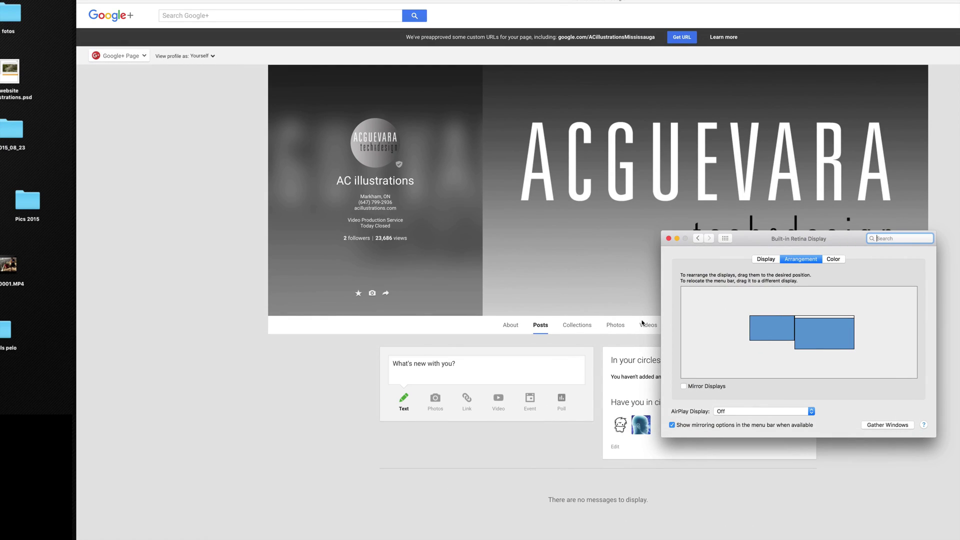
# Move the external display right of the iMac and bring up the Acer K272HL settings window.
pyautogui.moveTo(758, 330); pyautogui.dragTo(864, 322)
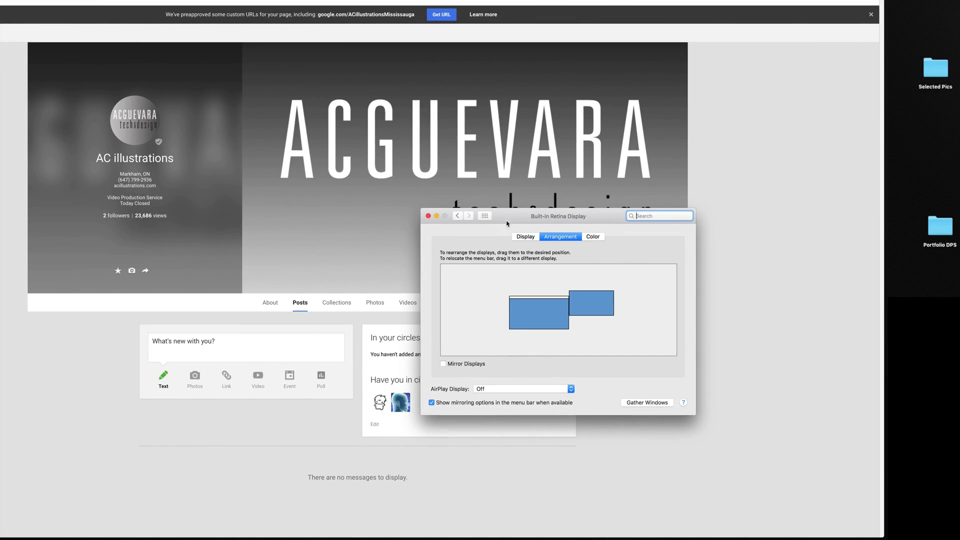
pyautogui.moveTo(507, 223); pyautogui.dragTo(623, 227)
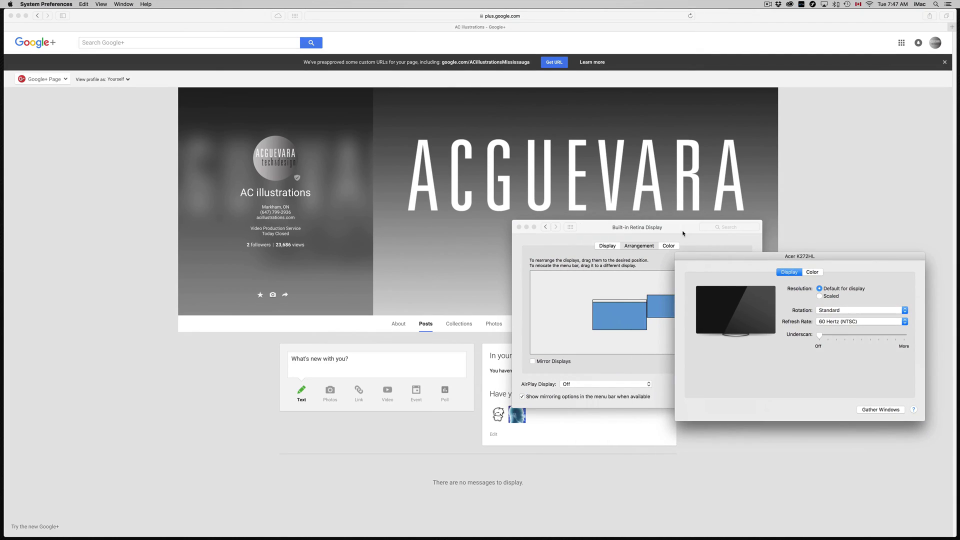
pyautogui.moveTo(666, 229); pyautogui.dragTo(552, 253)
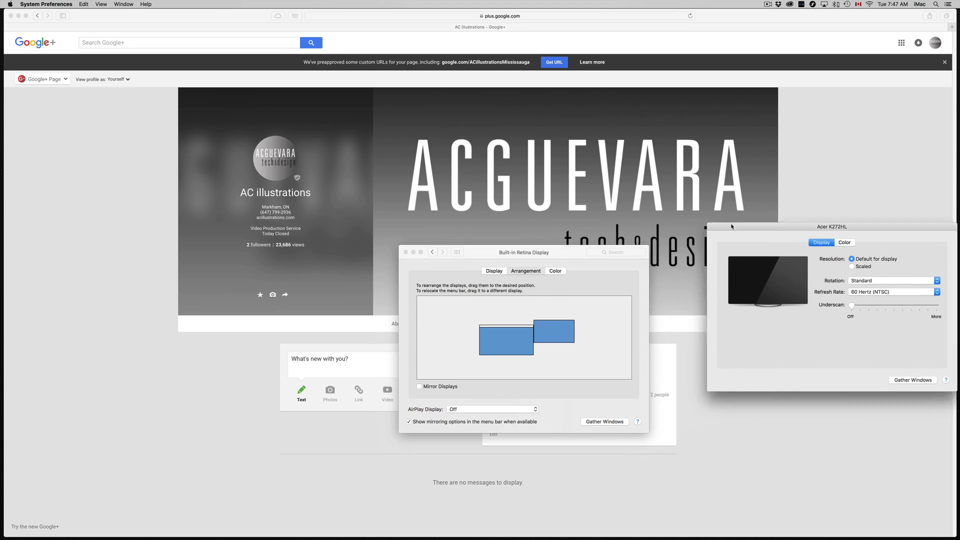
pyautogui.moveTo(953, 172); pyautogui.dragTo(681, 250)
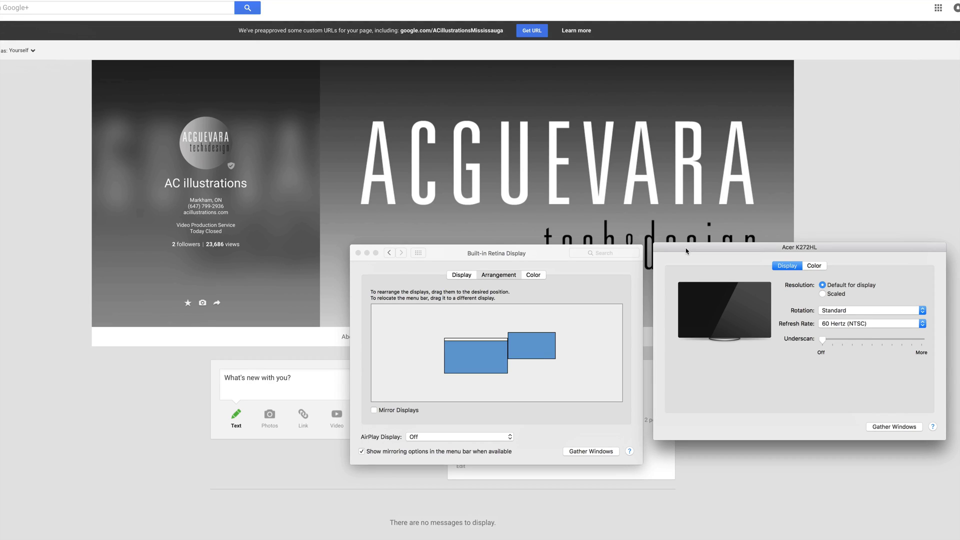
pyautogui.click(565, 260)
pyautogui.moveTo(566, 260); pyautogui.dragTo(571, 247)
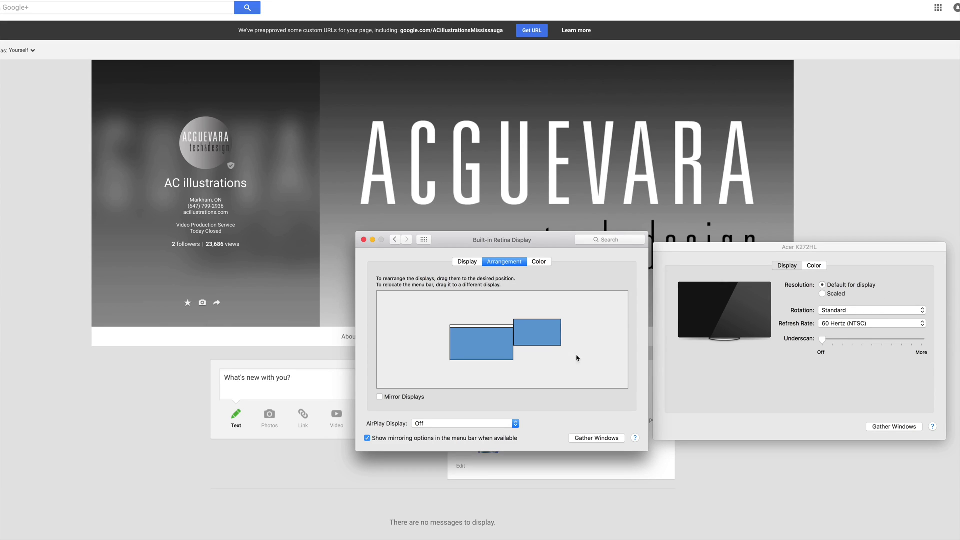
pyautogui.moveTo(716, 248); pyautogui.dragTo(710, 236)
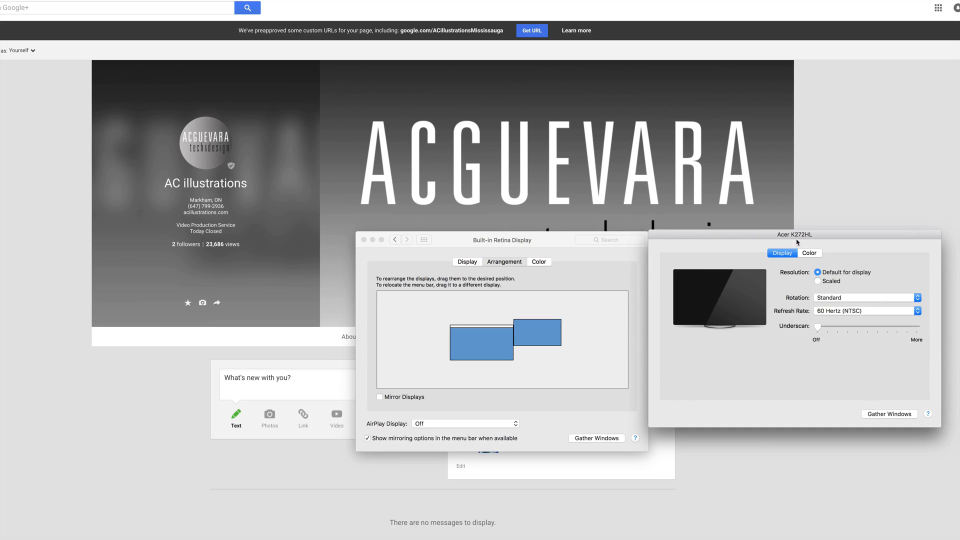
pyautogui.moveTo(798, 234); pyautogui.dragTo(804, 236)
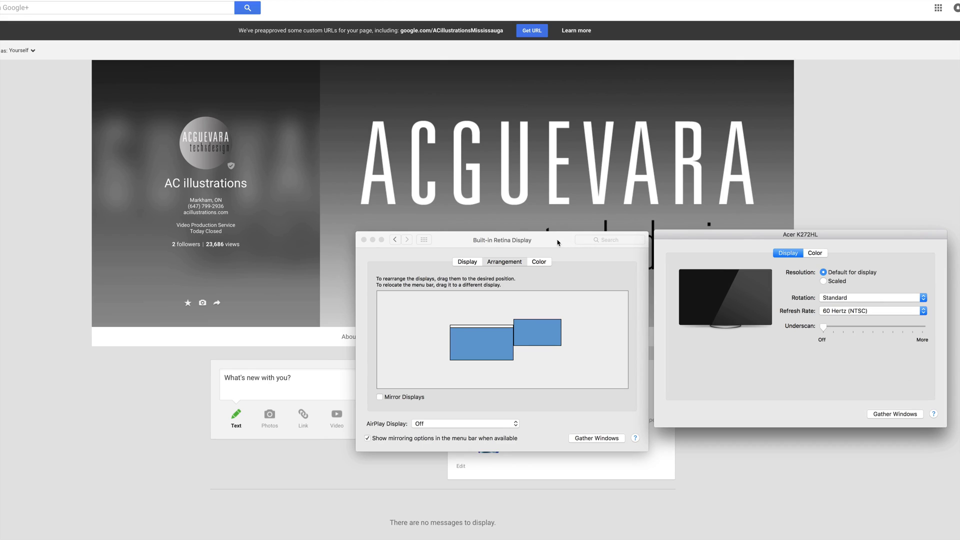
pyautogui.moveTo(557, 241); pyautogui.dragTo(551, 232)
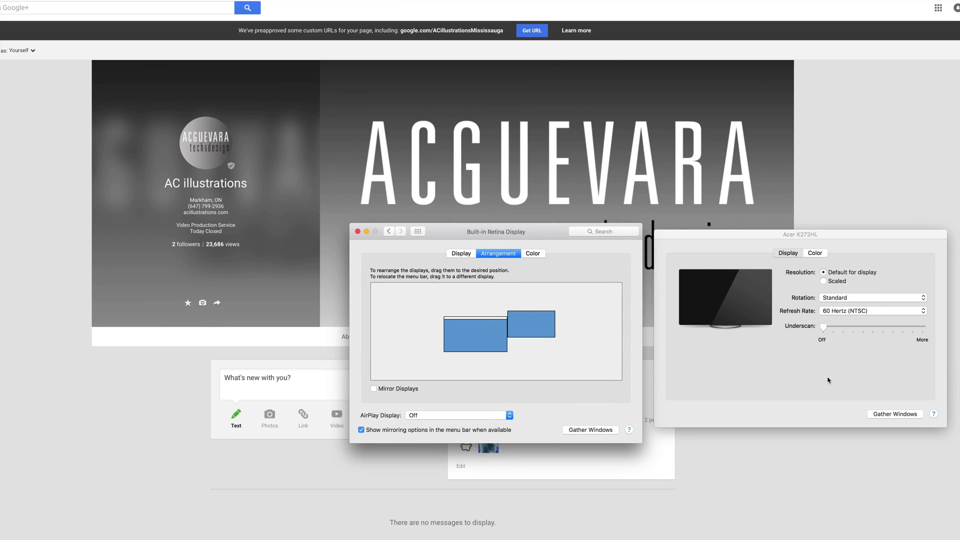
pyautogui.moveTo(763, 237); pyautogui.dragTo(758, 229)
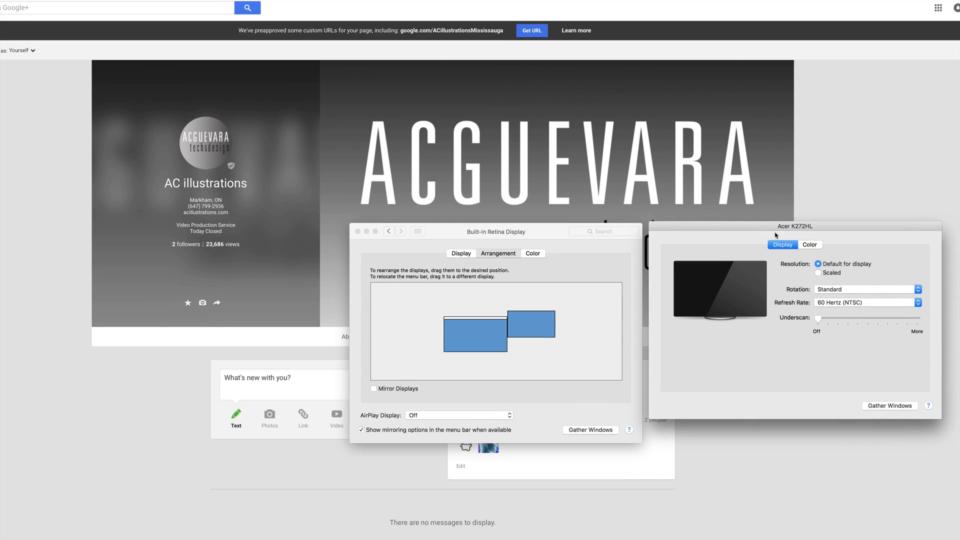
pyautogui.click(807, 246)
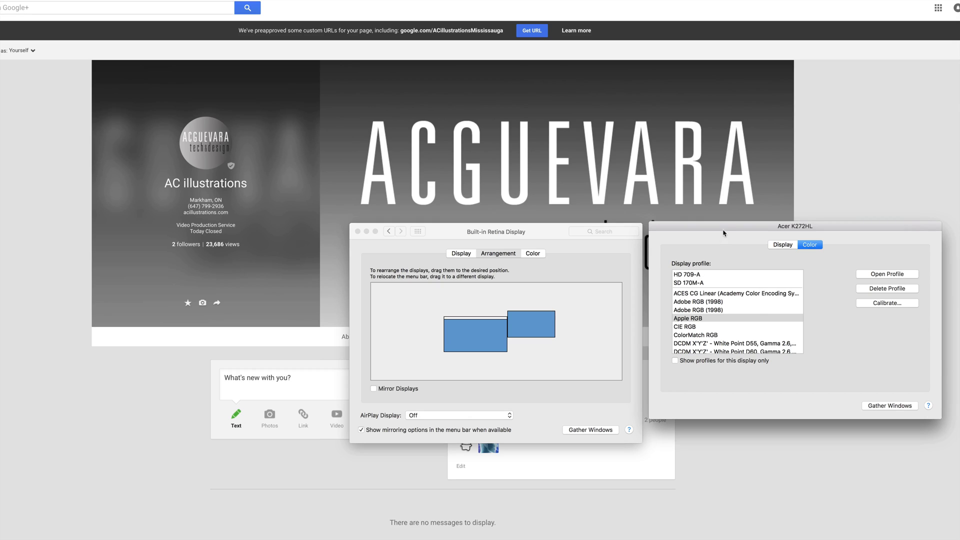
# Show the iMac Retina display's Display options, then its colour profiles.
pyautogui.moveTo(723, 235); pyautogui.dragTo(720, 263)
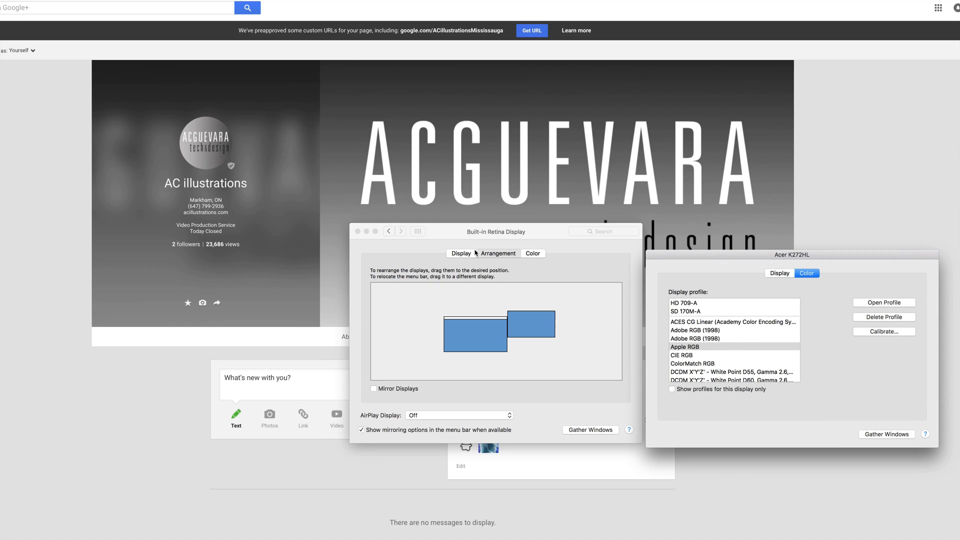
pyautogui.moveTo(479, 231); pyautogui.dragTo(473, 229)
pyautogui.click(458, 253)
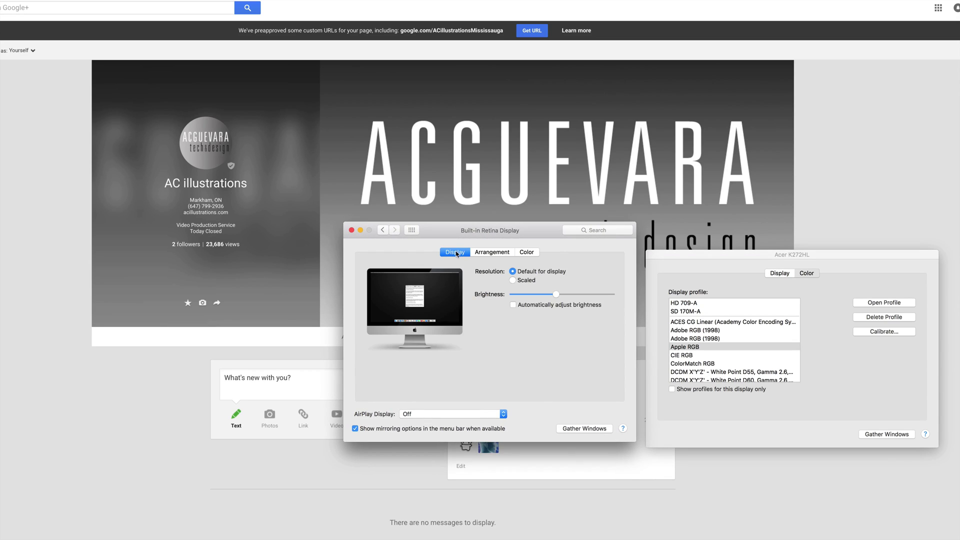
pyautogui.click(528, 252)
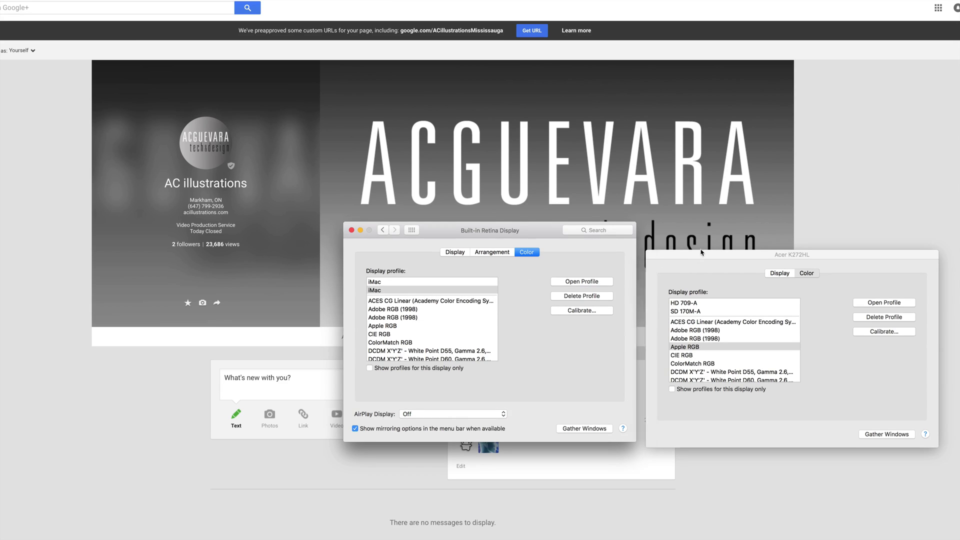
# Select the Apple RGB colour profile in the Acer K272HL window.
pyautogui.moveTo(702, 253); pyautogui.dragTo(697, 244)
pyautogui.moveTo(811, 250); pyautogui.dragTo(809, 236)
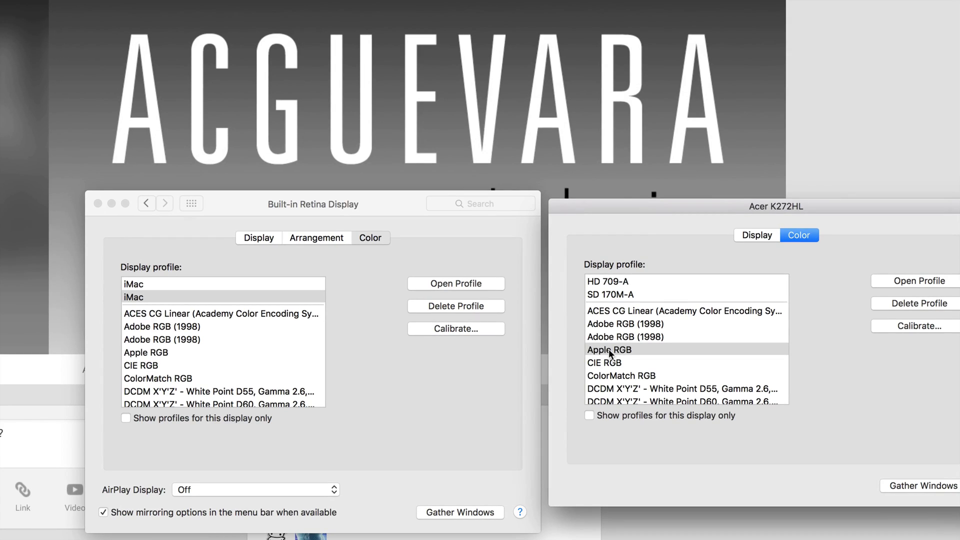
pyautogui.click(612, 349)
pyautogui.moveTo(700, 212); pyautogui.dragTo(597, 215)
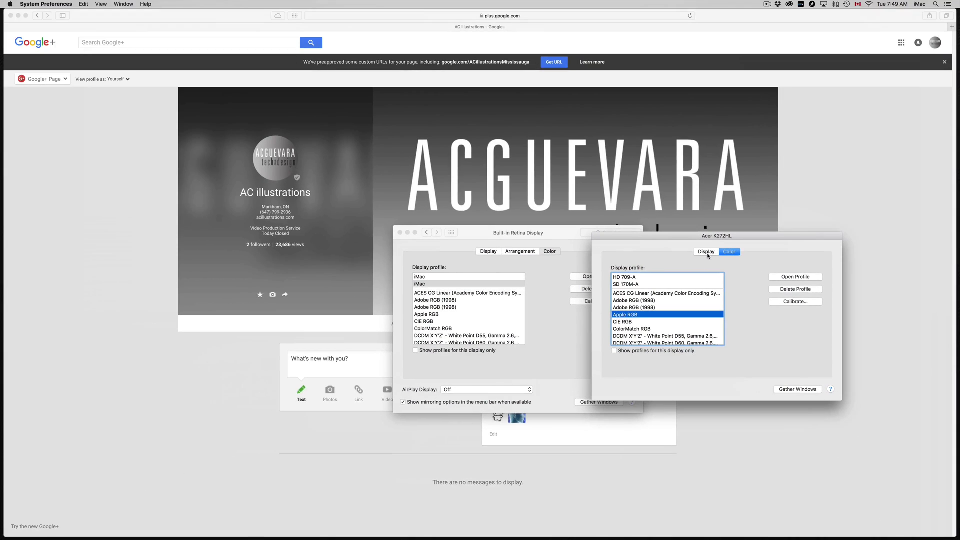
# Move the Acer window aside and scroll through the colour profile list, Apple RGB still selected.
pyautogui.moveTo(734, 237); pyautogui.dragTo(807, 257)
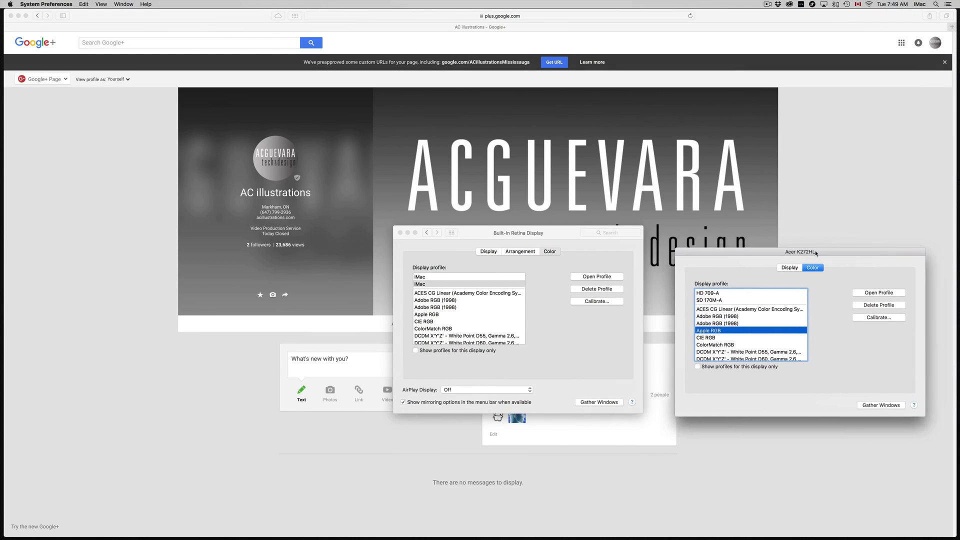
pyautogui.scroll(-1, 732, 327)
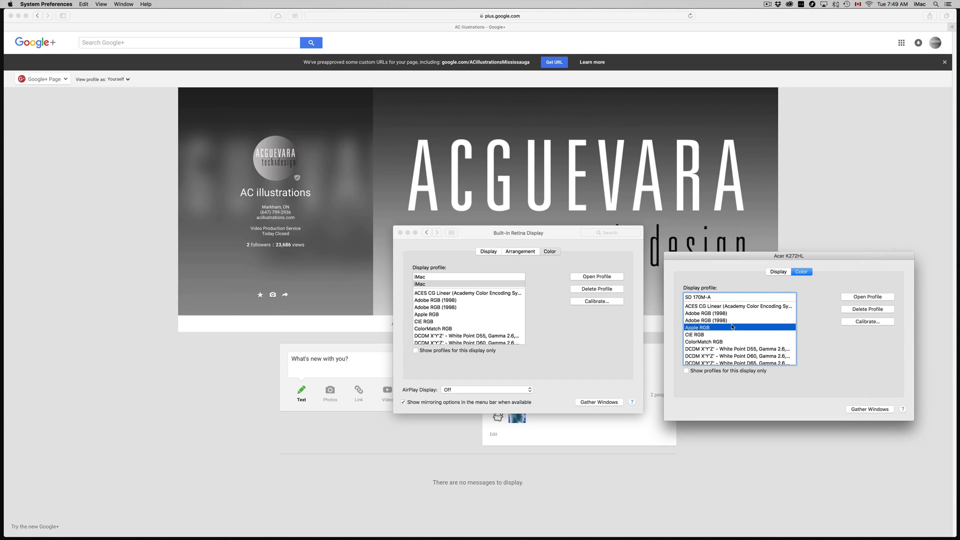
pyautogui.scroll(-10, 733, 326)
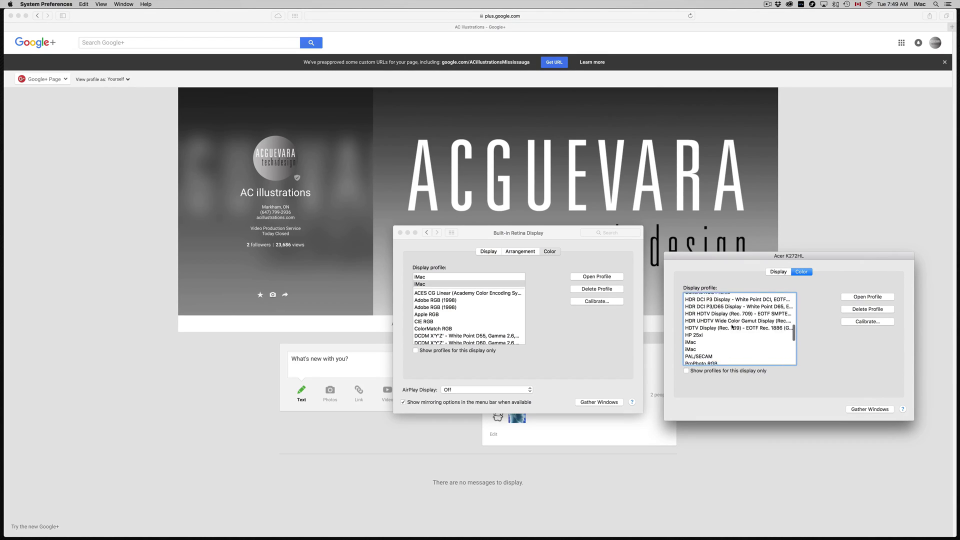
pyautogui.scroll(-10, 731, 327)
pyautogui.scroll(5, 715, 341)
pyautogui.scroll(-2, 726, 353)
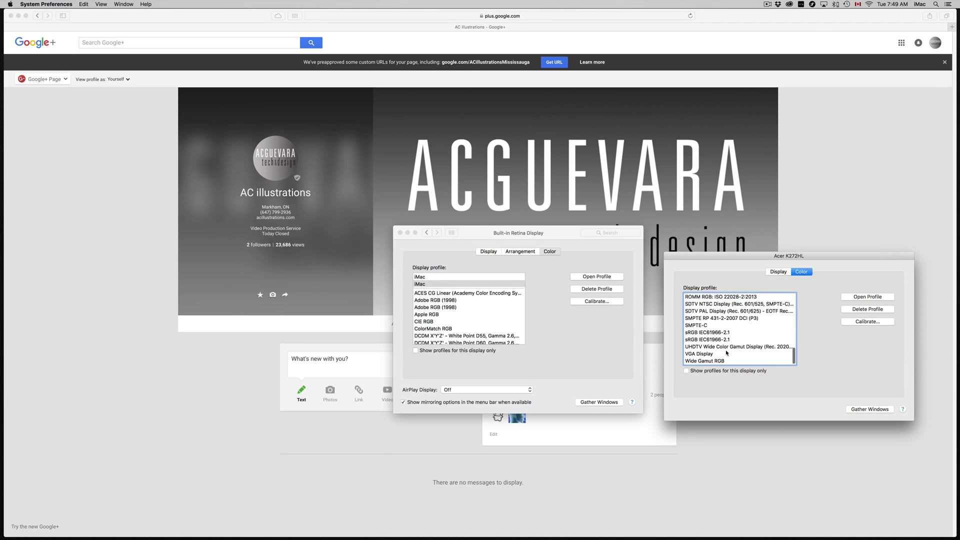
pyautogui.scroll(10, 726, 353)
pyautogui.scroll(3, 726, 352)
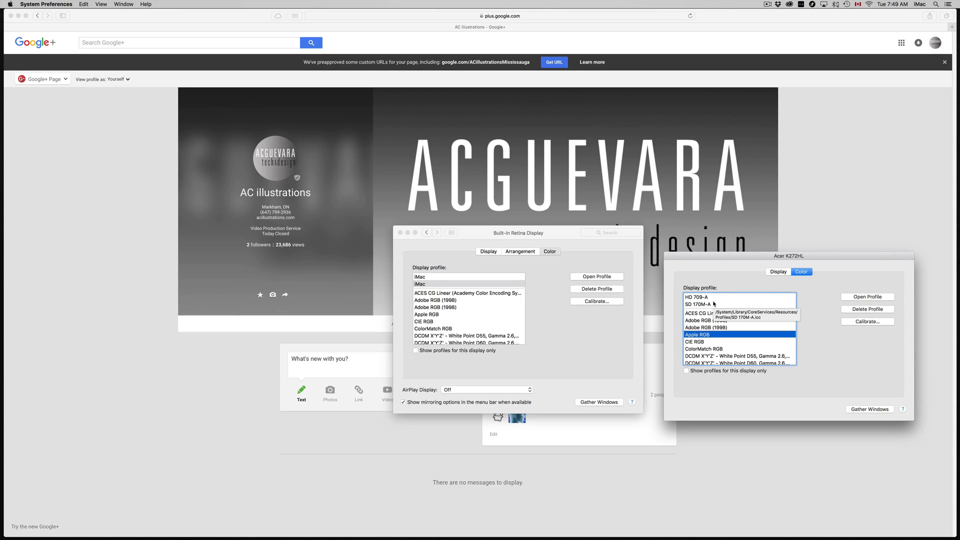
# Return the iMac settings to Arrangement and close the display settings windows.
pyautogui.click(528, 253)
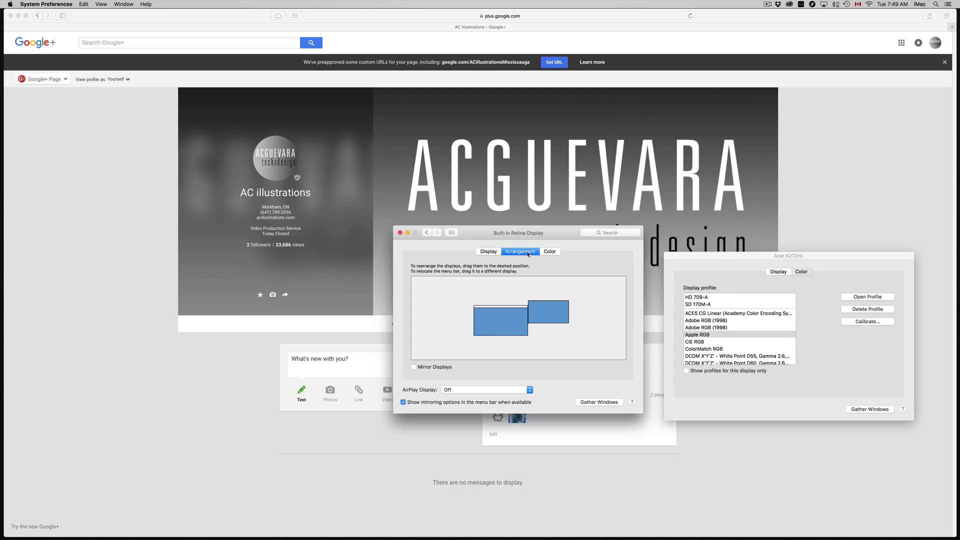
pyautogui.click(400, 232)
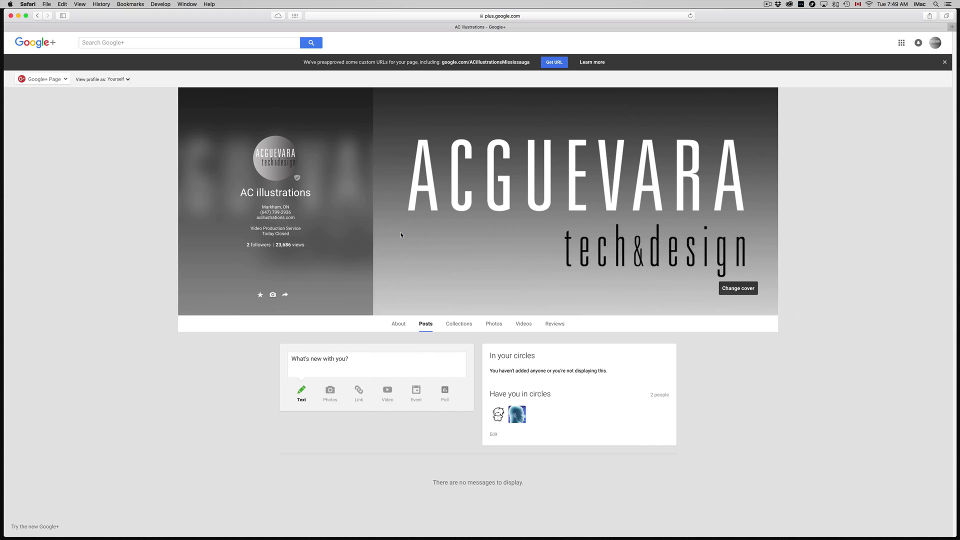